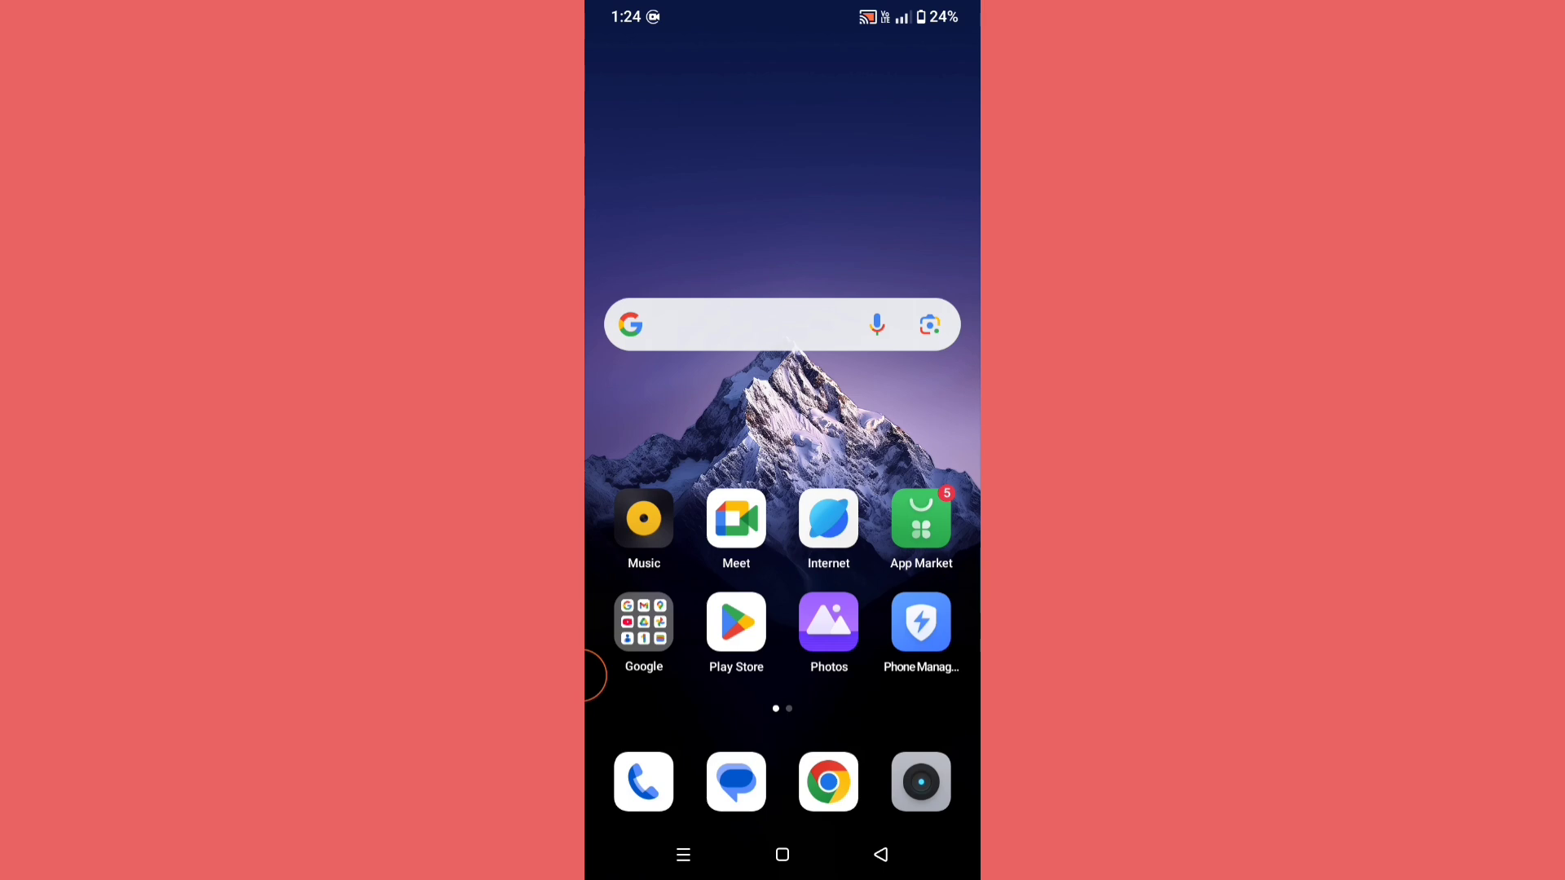
- Swipe up on the Realme home screen to show the alphabetical app drawer
{"action": "left_click_drag", "start_coordinate": [804, 692], "coordinate": [804, 307]}
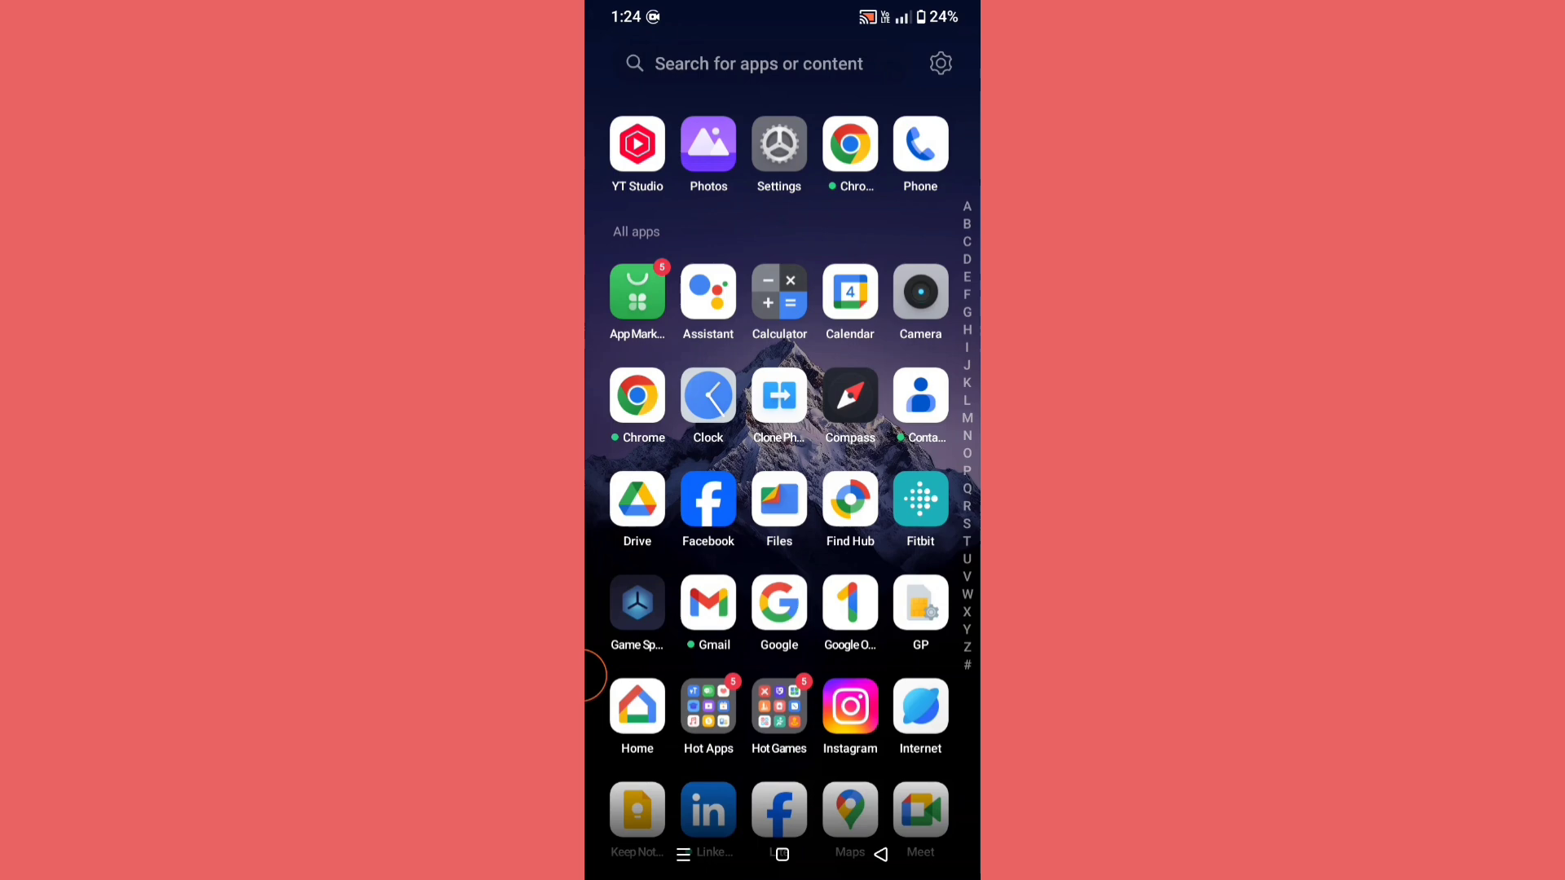
- Go to Settings > About phone > Version
{"action": "left_click", "coordinate": [778, 145]}
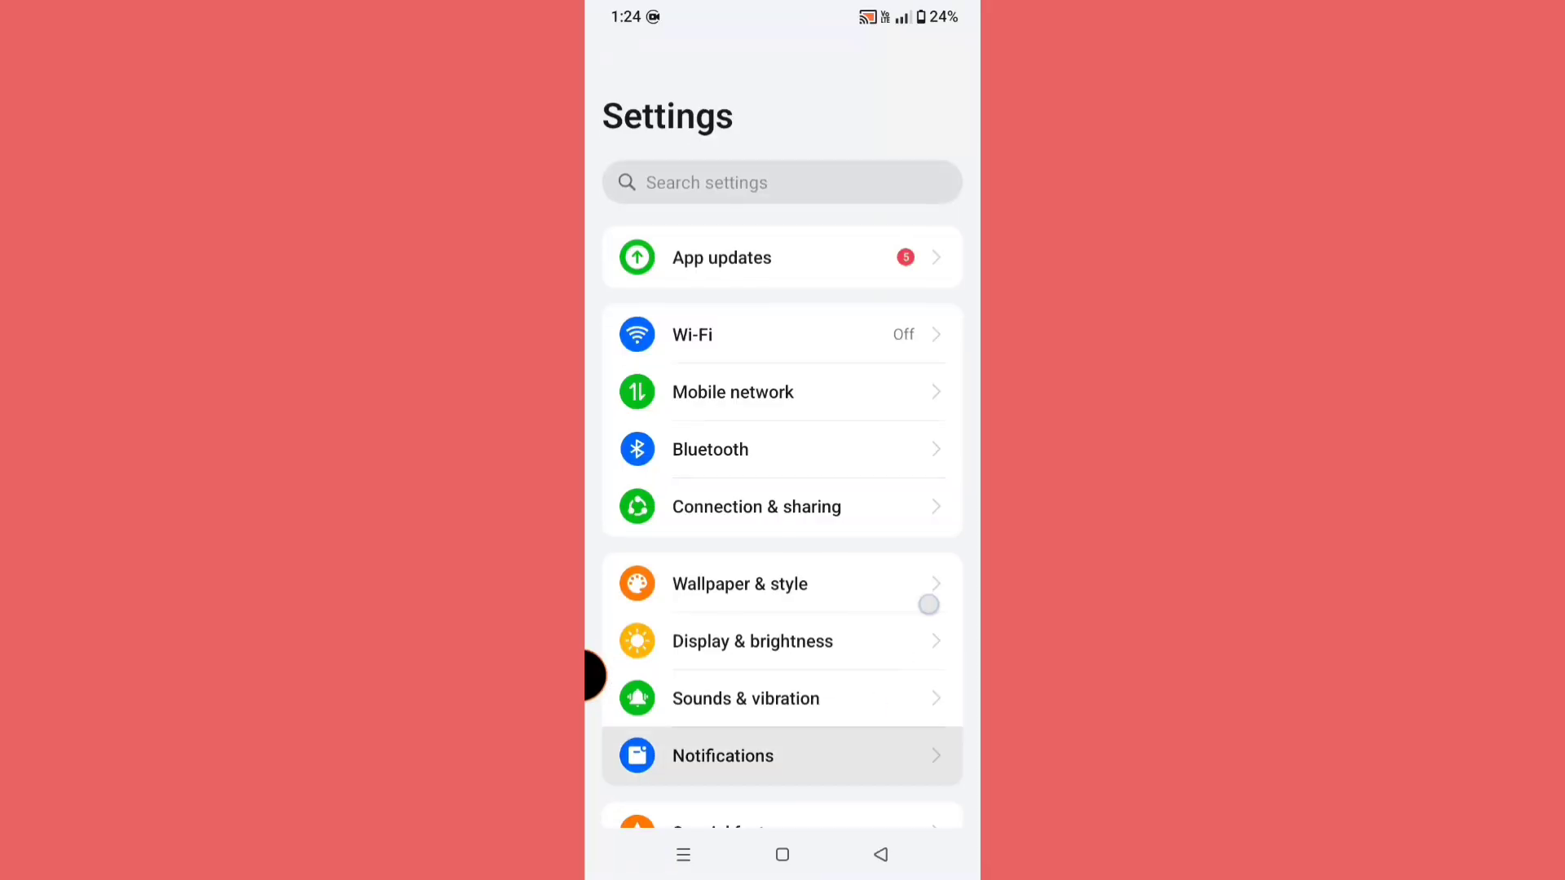
{"action": "left_click_drag", "start_coordinate": [923, 733], "coordinate": [881, 185]}
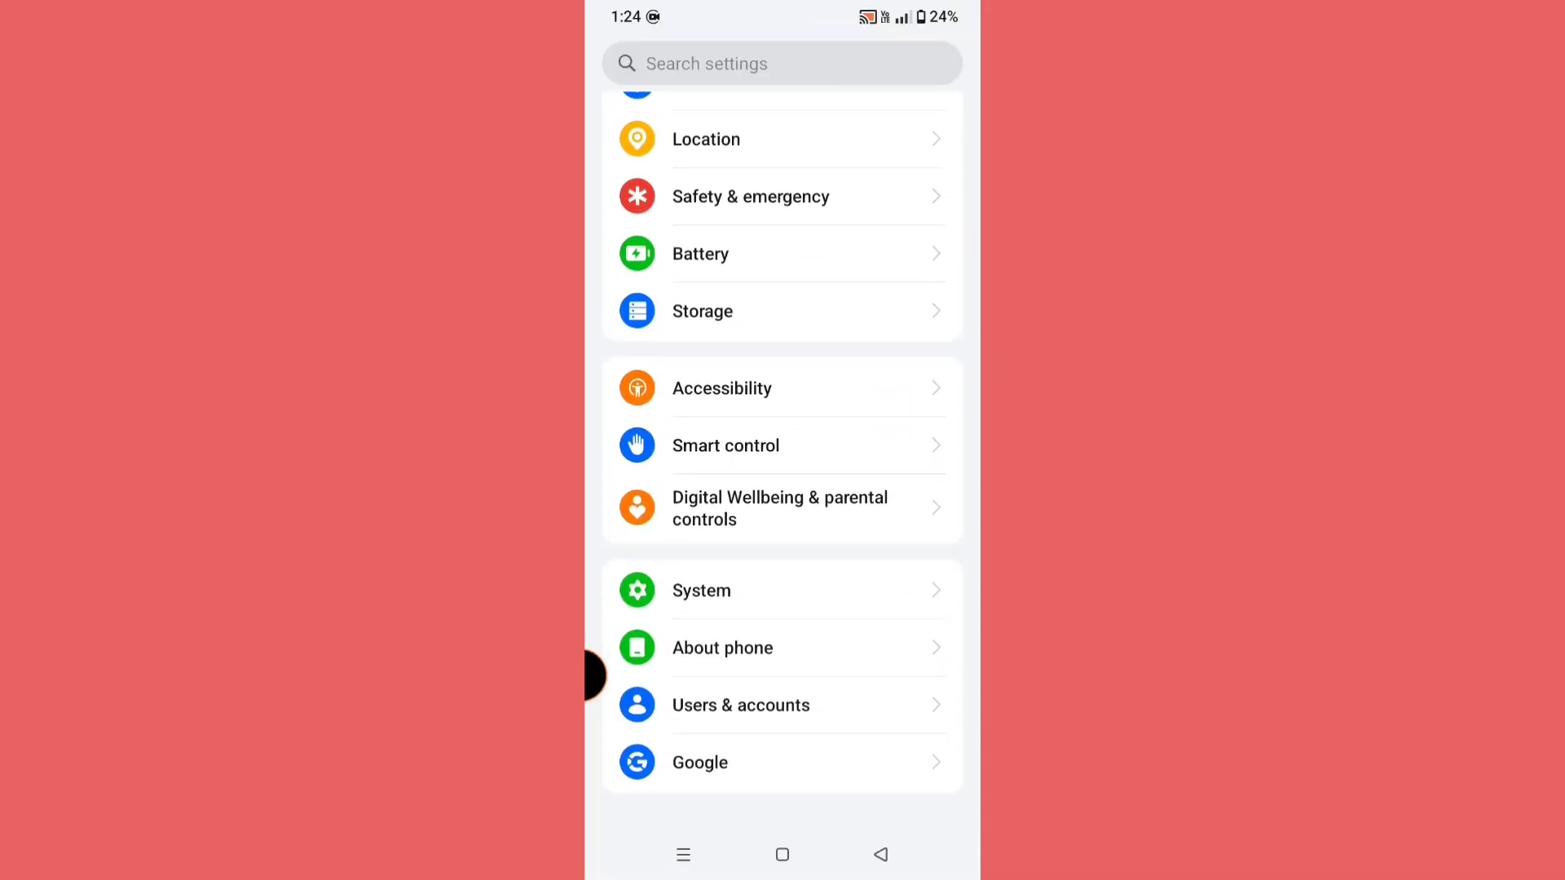
{"action": "left_click_drag", "start_coordinate": [595, 673], "coordinate": [610, 702]}
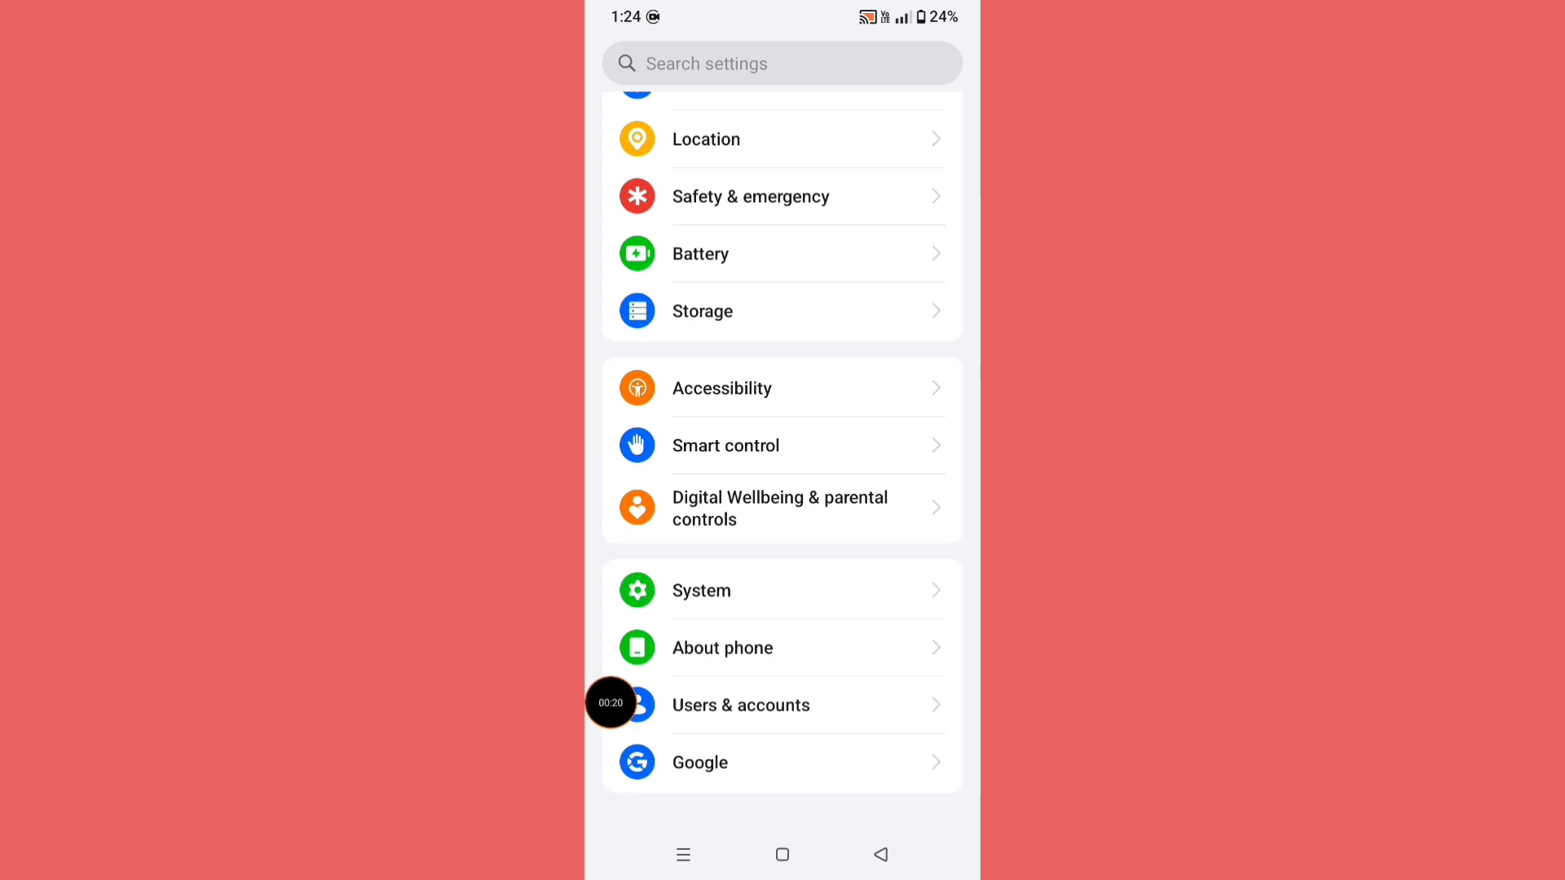
{"action": "left_click", "coordinate": [782, 648]}
{"action": "mouse_move", "coordinate": [611, 704]}
{"action": "left_mouse_down"}
{"action": "mouse_move", "coordinate": [670, 495]}
{"action": "mouse_move", "coordinate": [610, 577]}
{"action": "mouse_move", "coordinate": [723, 95]}
{"action": "mouse_move", "coordinate": [610, 231]}
{"action": "left_mouse_up"}
{"action": "left_click", "coordinate": [782, 496]}
- Tap Build number three times to confirm developer mode, then open System > Developer options
{"action": "left_click", "coordinate": [746, 135]}
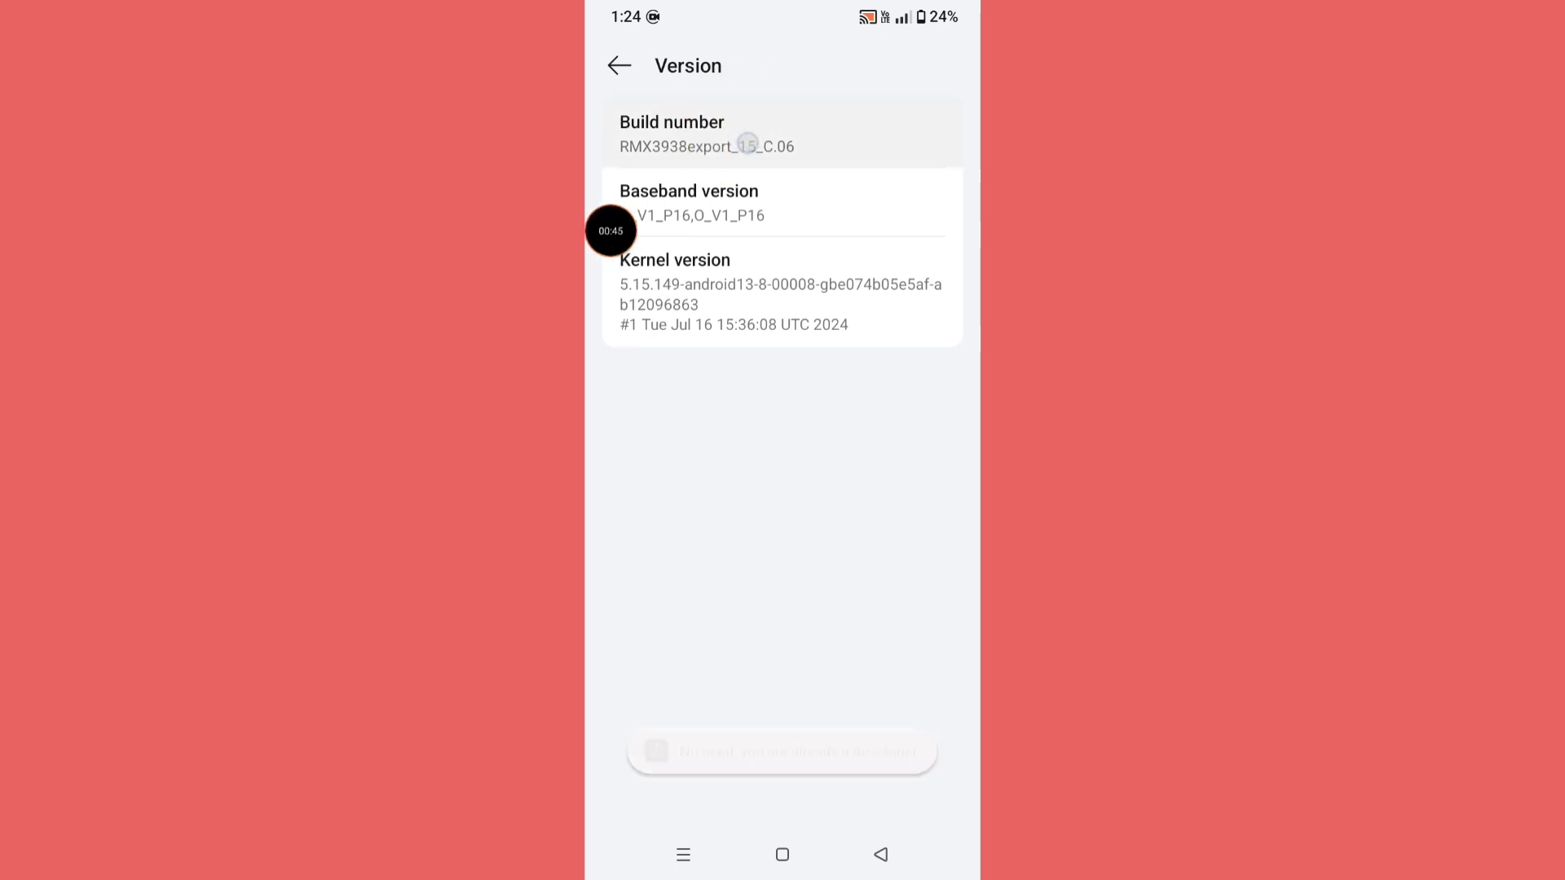
{"action": "left_click", "coordinate": [752, 135]}
{"action": "left_click", "coordinate": [758, 132]}
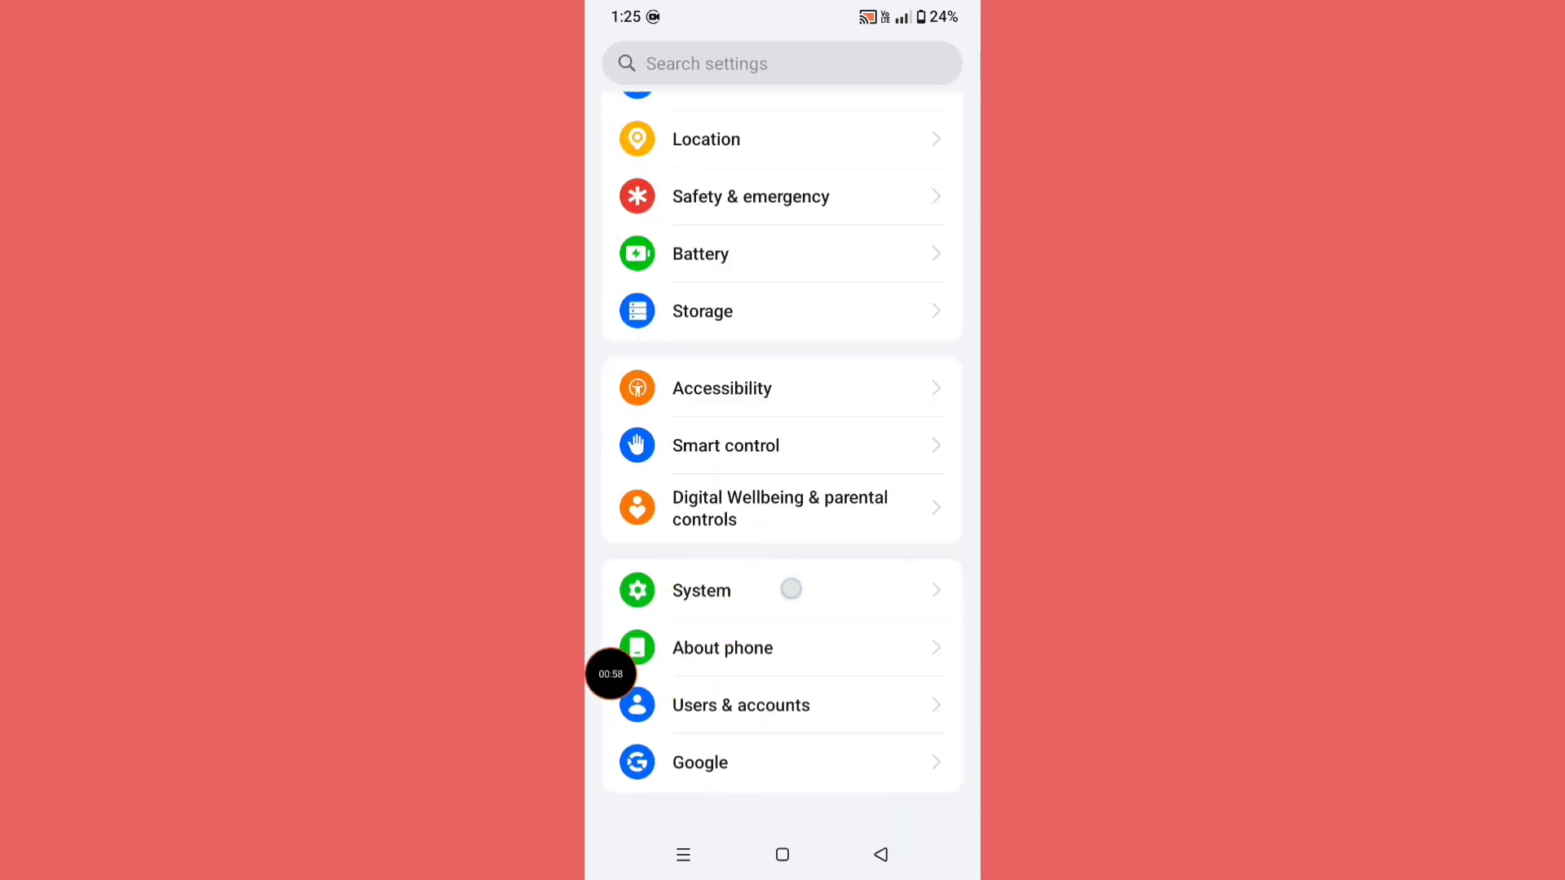
{"action": "left_click", "coordinate": [789, 590]}
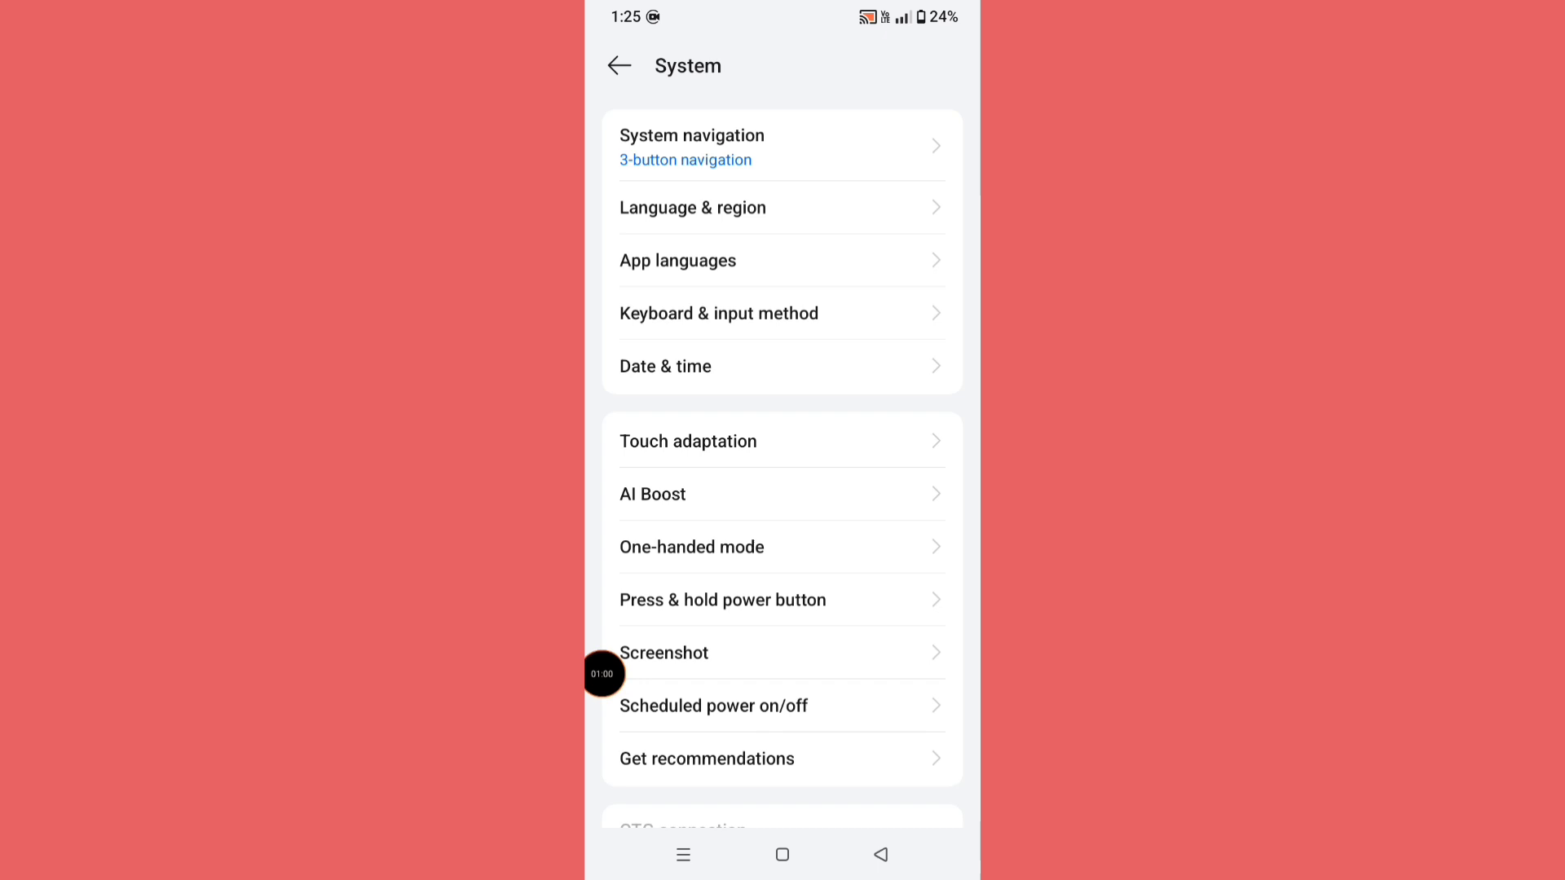
{"action": "scroll", "coordinate": [610, 672], "scroll_direction": "down", "scroll_amount": 5}
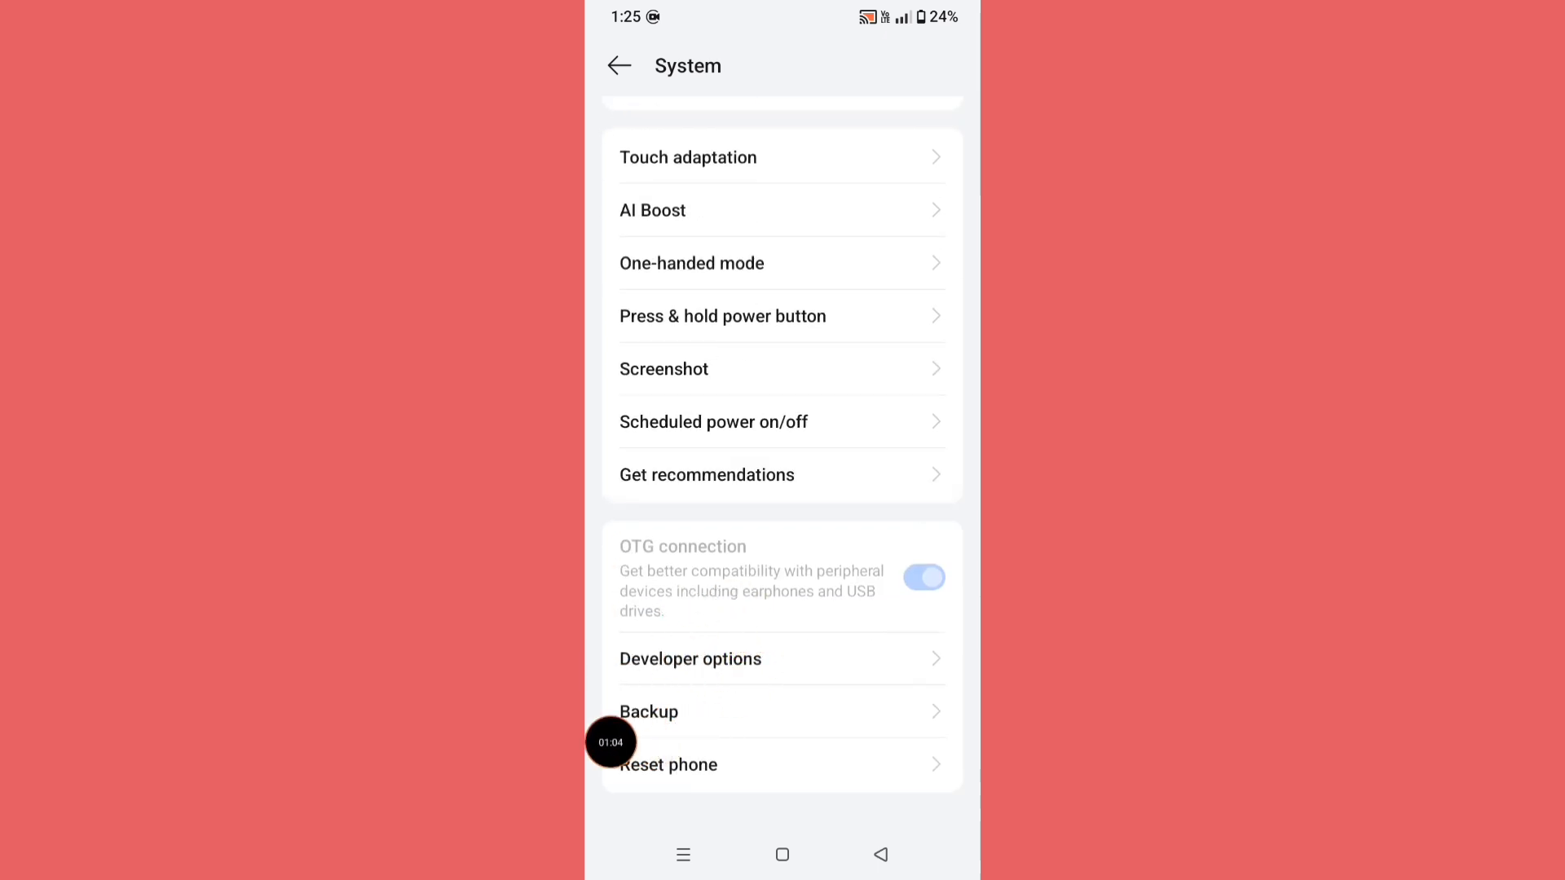
{"action": "left_click", "coordinate": [776, 664]}
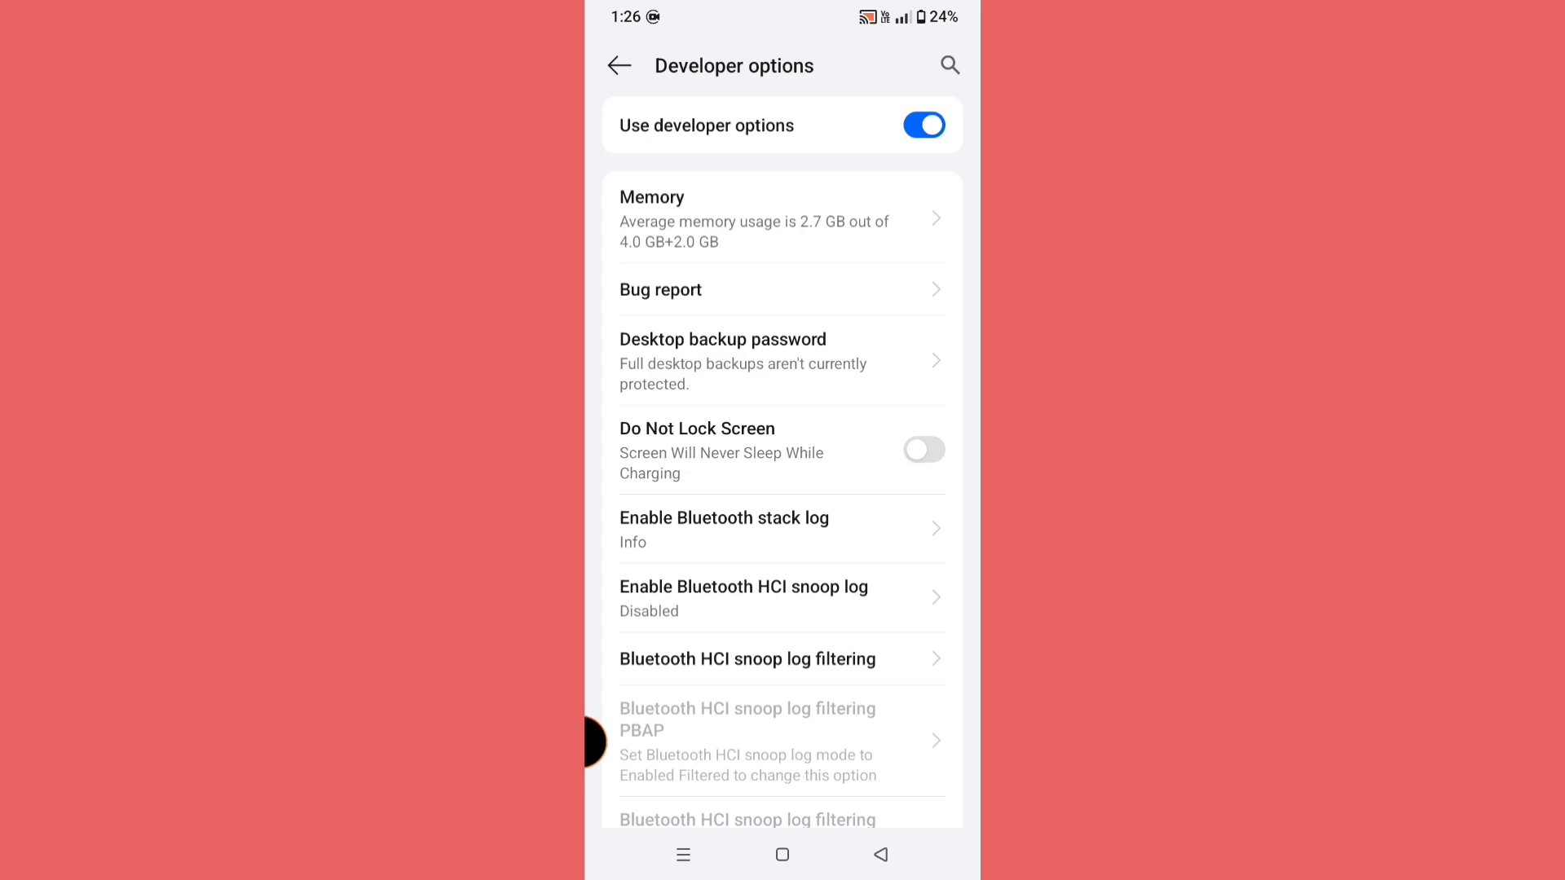
{"action": "scroll", "coordinate": [782, 612], "scroll_direction": "down", "scroll_amount": 10}
{"action": "scroll", "coordinate": [782, 612], "scroll_direction": "down", "scroll_amount": 5}
{"action": "scroll", "coordinate": [783, 611], "scroll_direction": "down", "scroll_amount": 5}
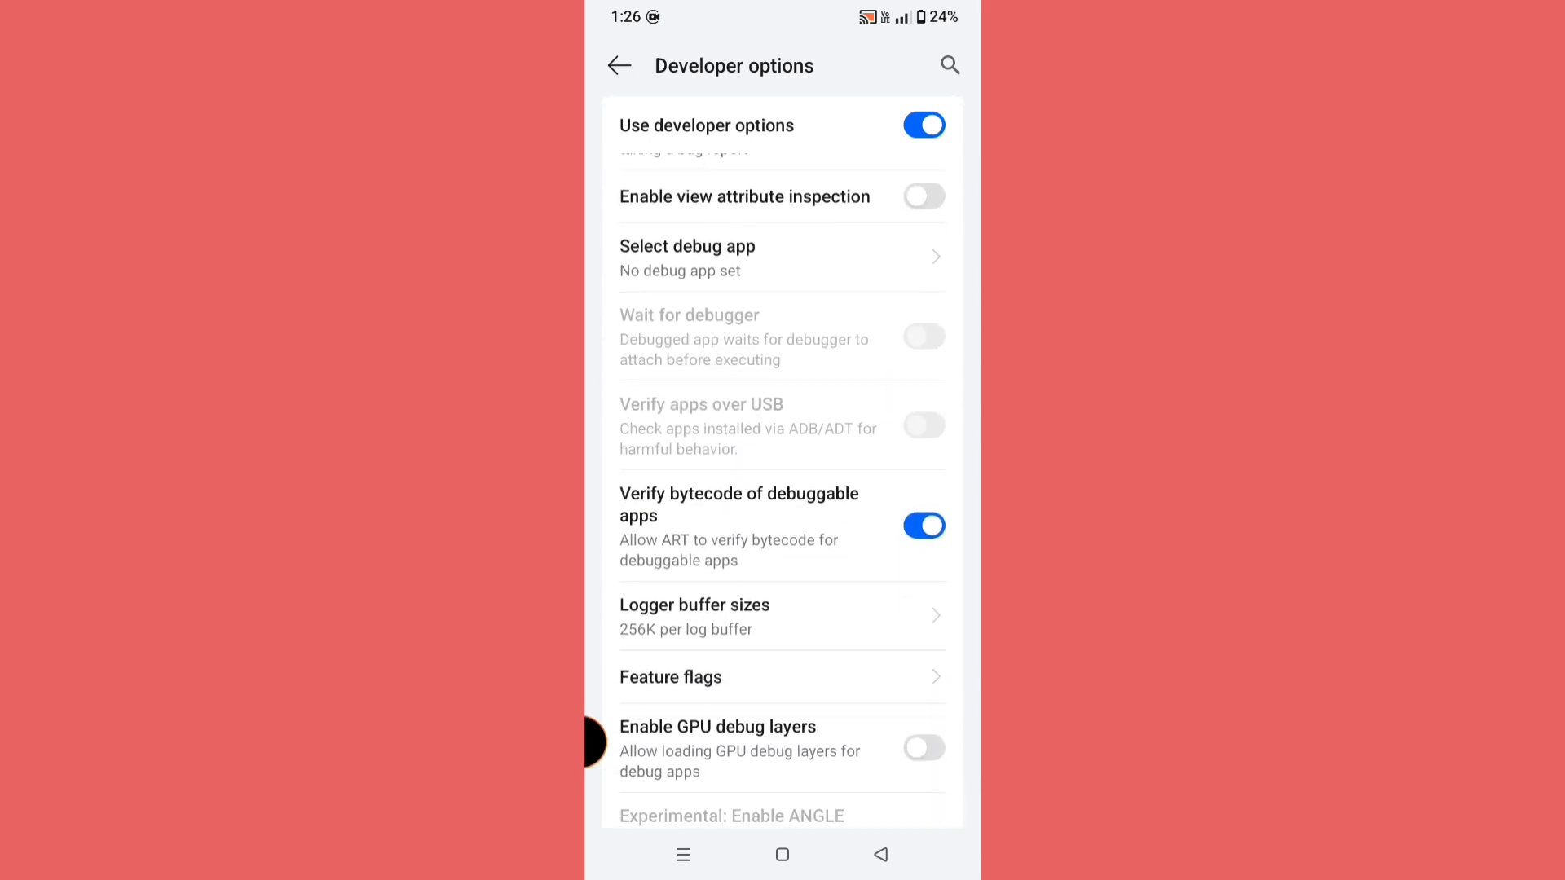
{"action": "scroll", "coordinate": [782, 612], "scroll_direction": "down", "scroll_amount": 3}
{"action": "scroll", "coordinate": [783, 551], "scroll_direction": "down", "scroll_amount": 10}
{"action": "scroll", "coordinate": [783, 550], "scroll_direction": "down", "scroll_amount": 5}
{"action": "scroll", "coordinate": [782, 550], "scroll_direction": "down", "scroll_amount": 10}
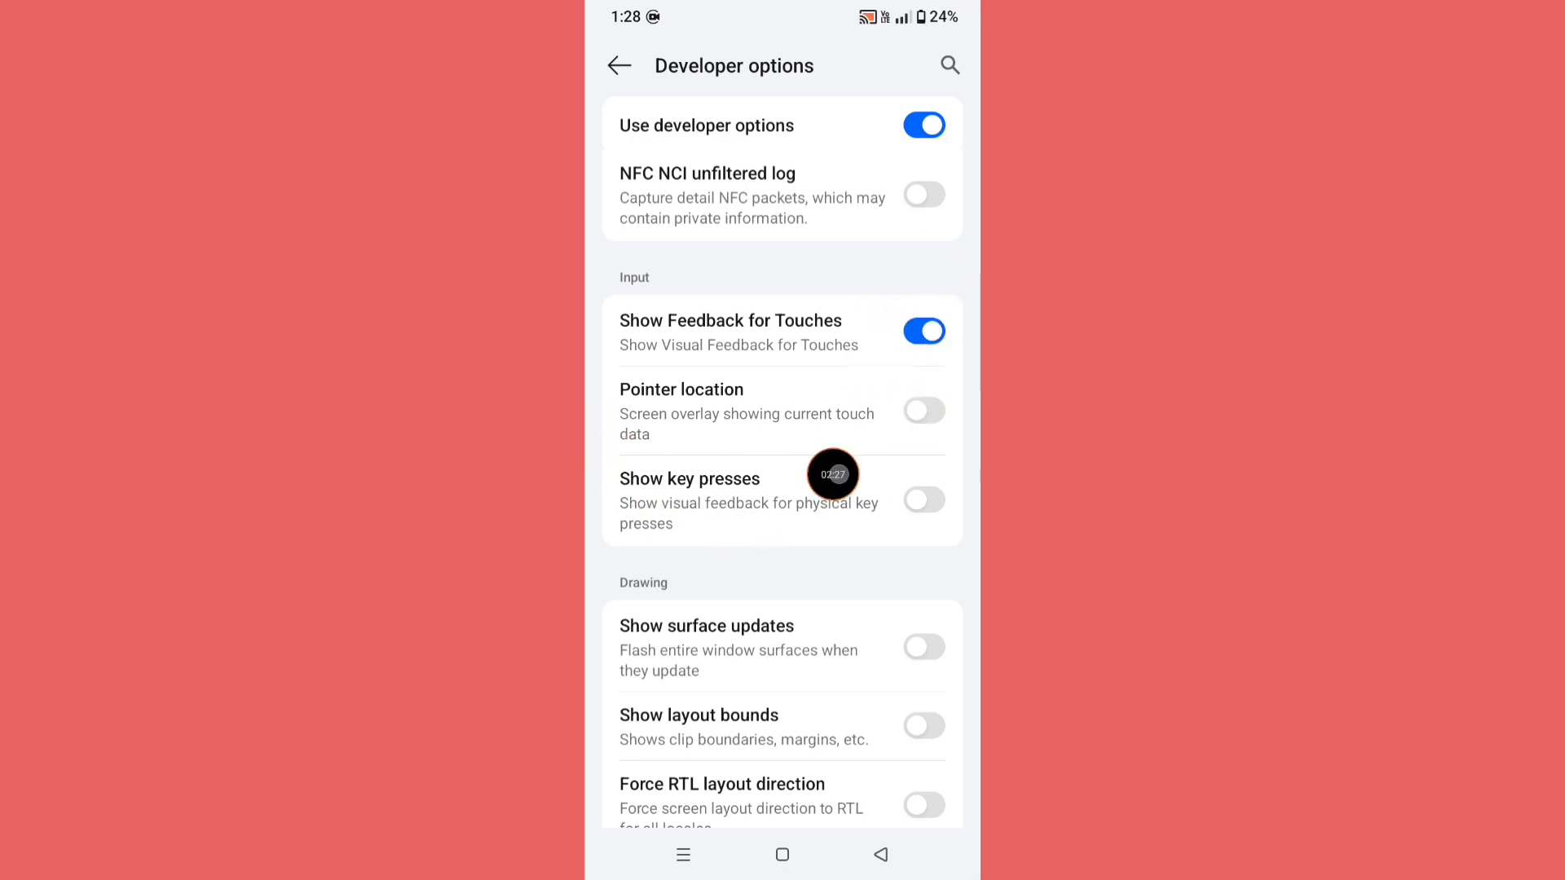
- Turn off the Show Feedback for Touches toggle in Developer options
{"action": "left_click", "coordinate": [924, 330]}
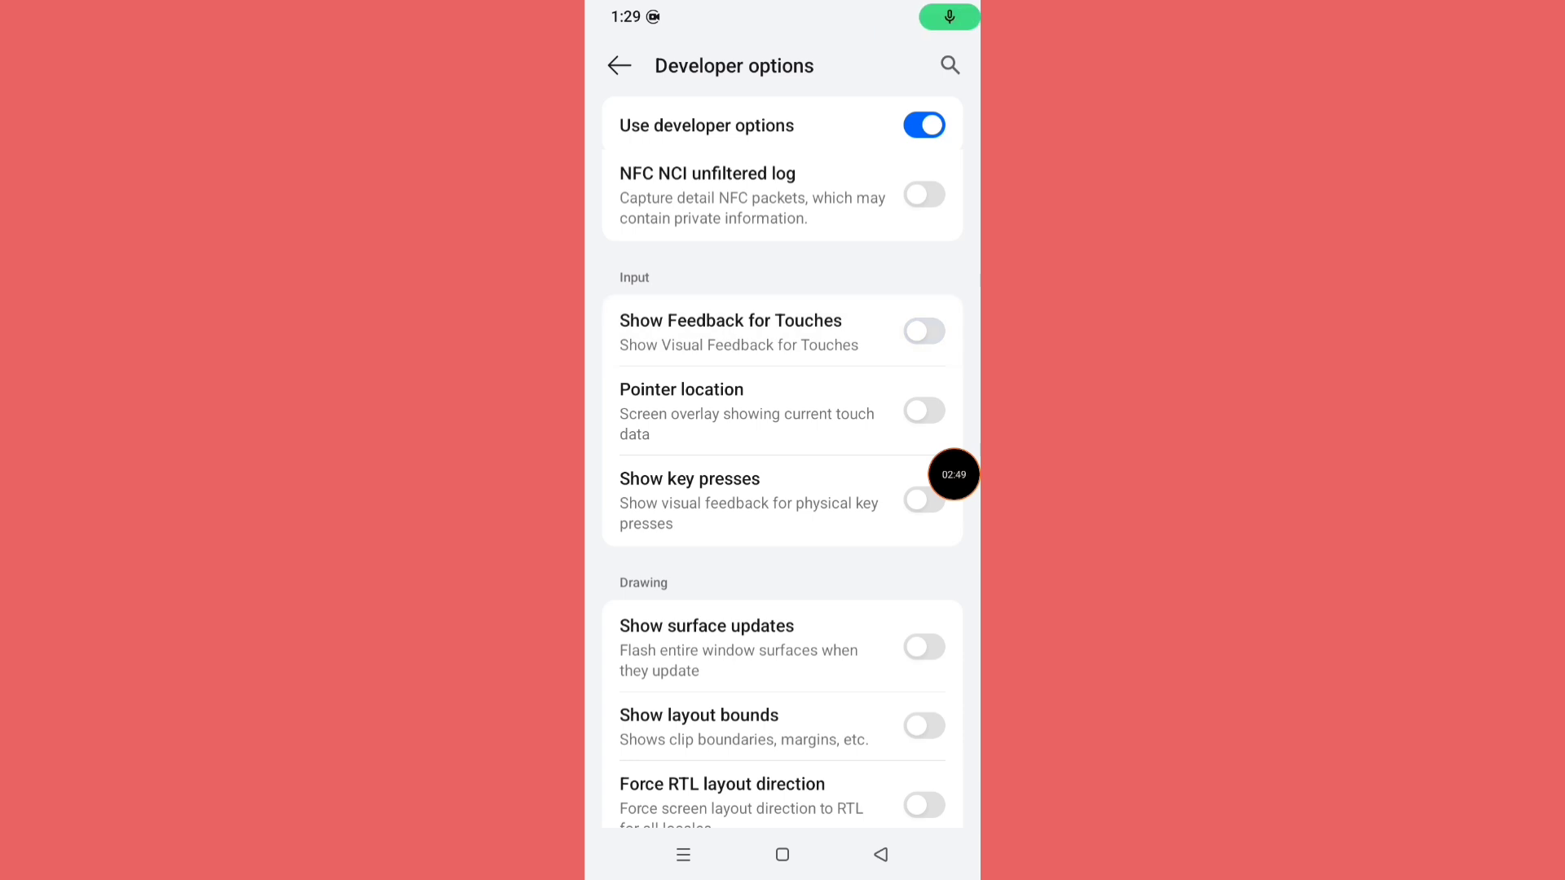